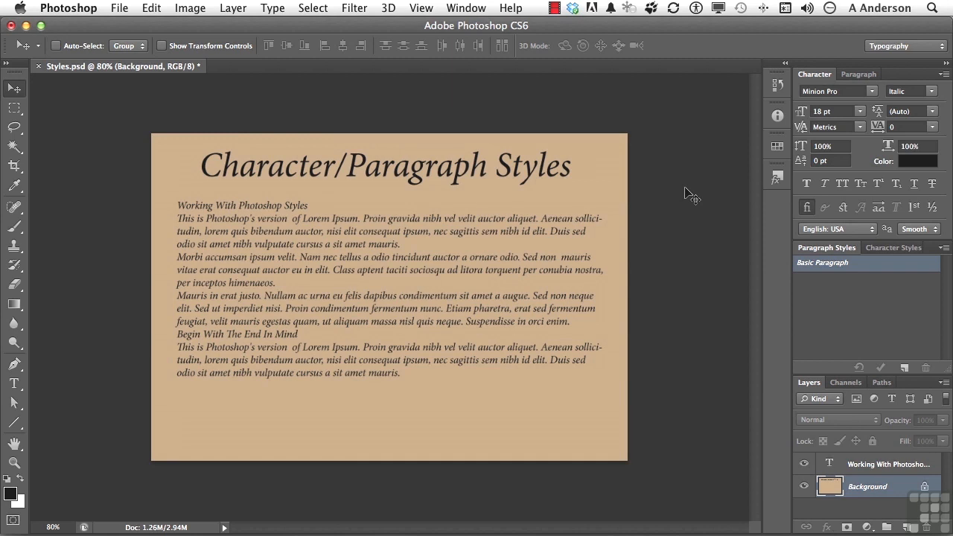
Step: Select the body text layer and detach the Paragraph Styles and Character Styles panels into one floating stack
left_click(860, 464)
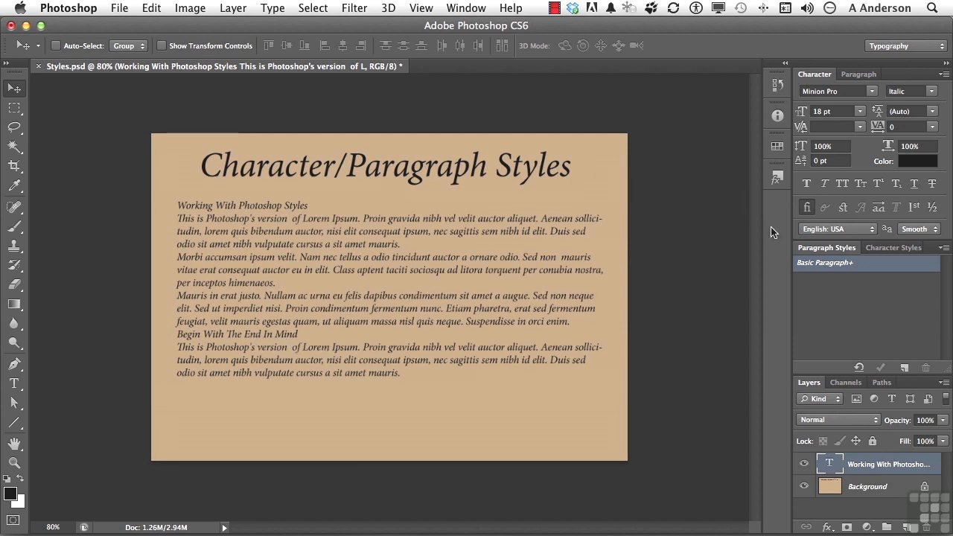
left_click(878, 250)
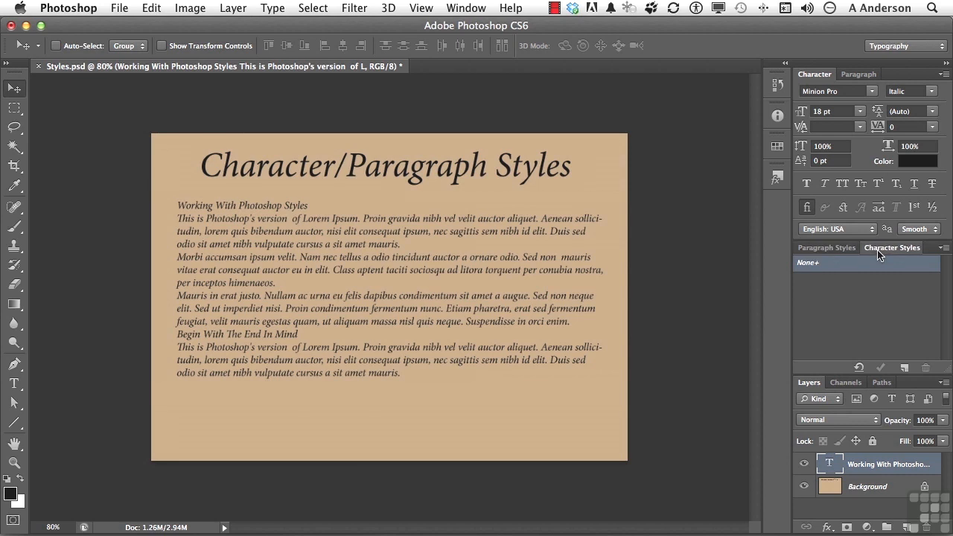
left_click(895, 46)
left_click(896, 44)
left_click(825, 250)
left_click_drag(824, 250, 653, 152)
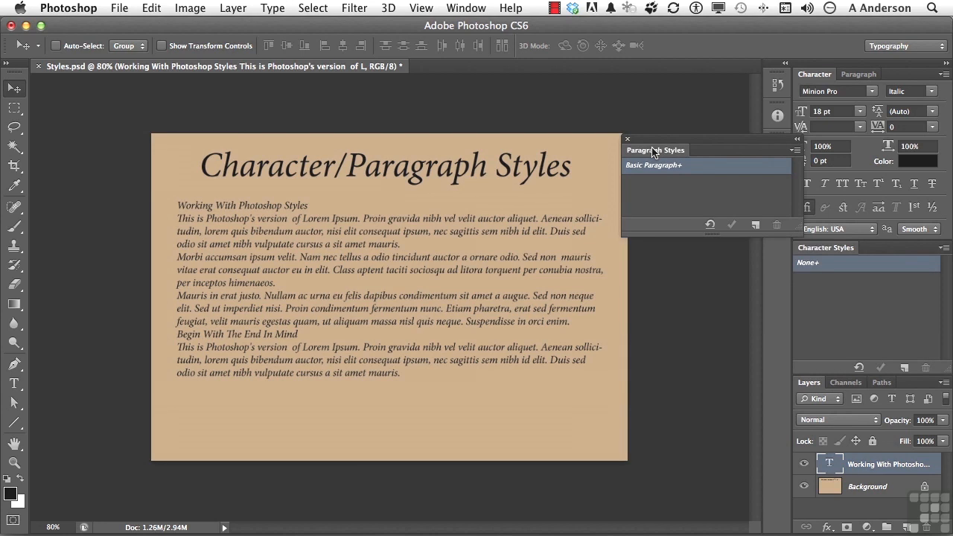
left_click_drag(823, 248, 655, 242)
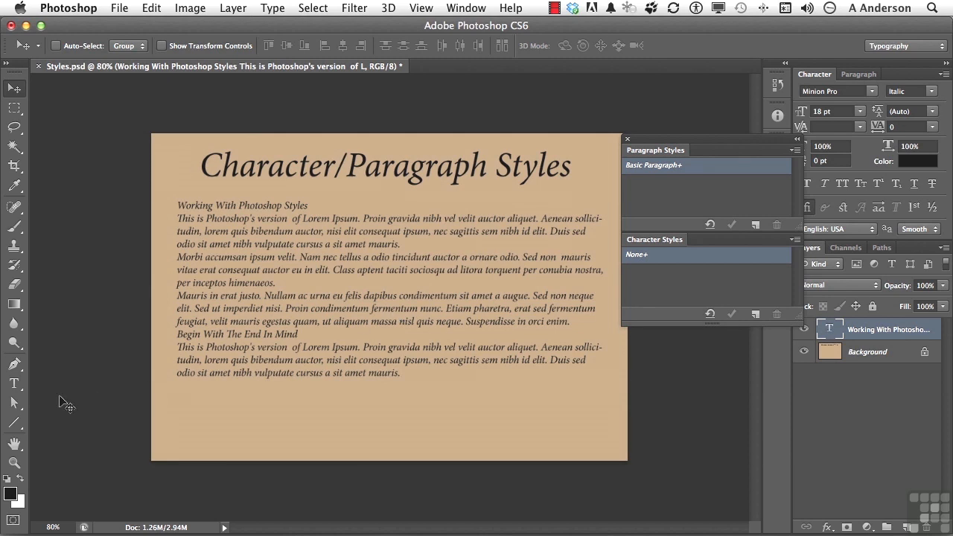
Step: Format the body text's first line, "Working With Photoshop Styles", as Bold Italic at 30 pt, keeping the floating style panels clear of the character settings
left_click(14, 383)
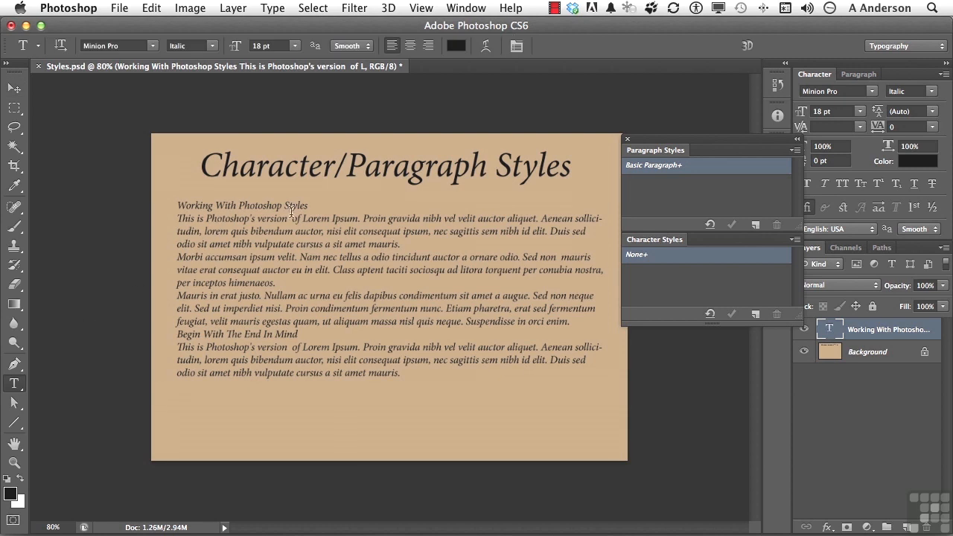
left_click_drag(308, 207, 165, 202)
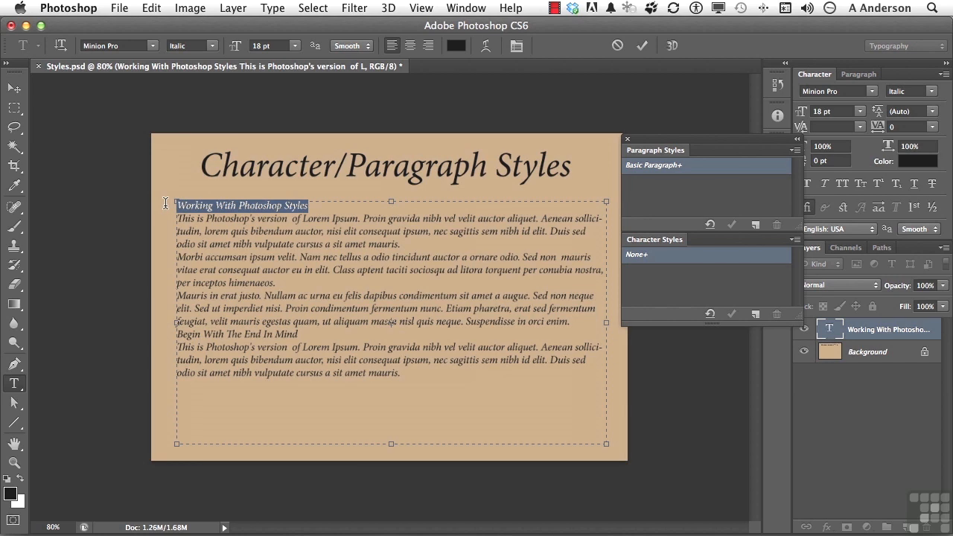
left_click_drag(681, 142, 668, 314)
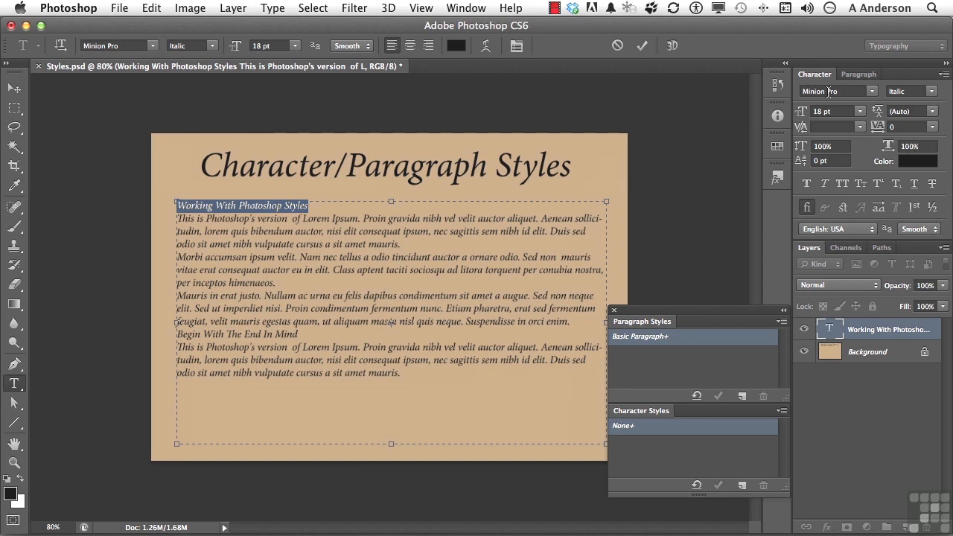
left_click(931, 91)
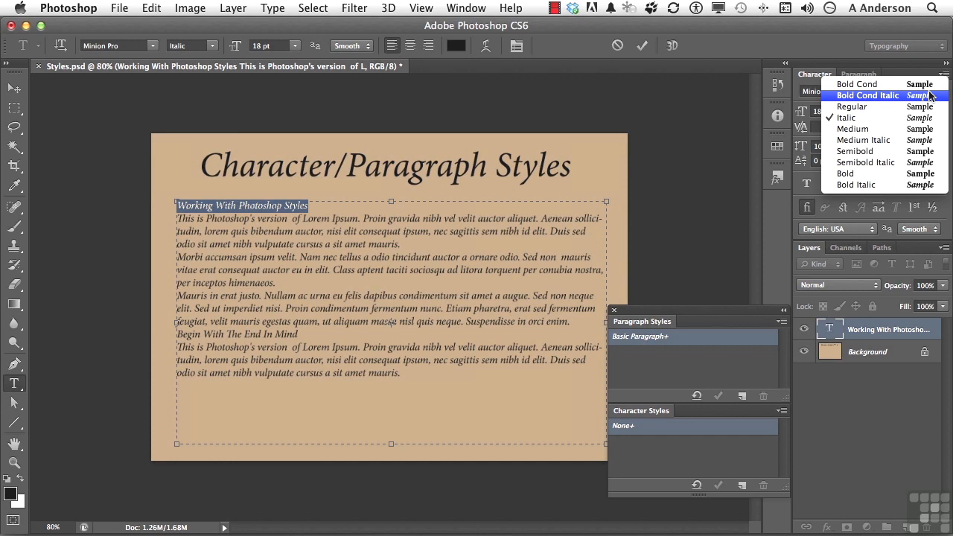
left_click(914, 188)
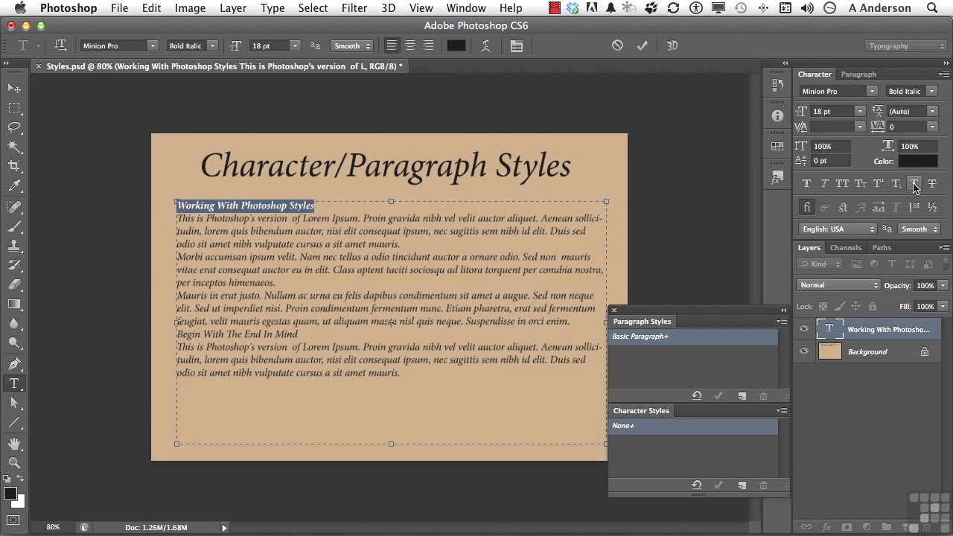
left_click(860, 112)
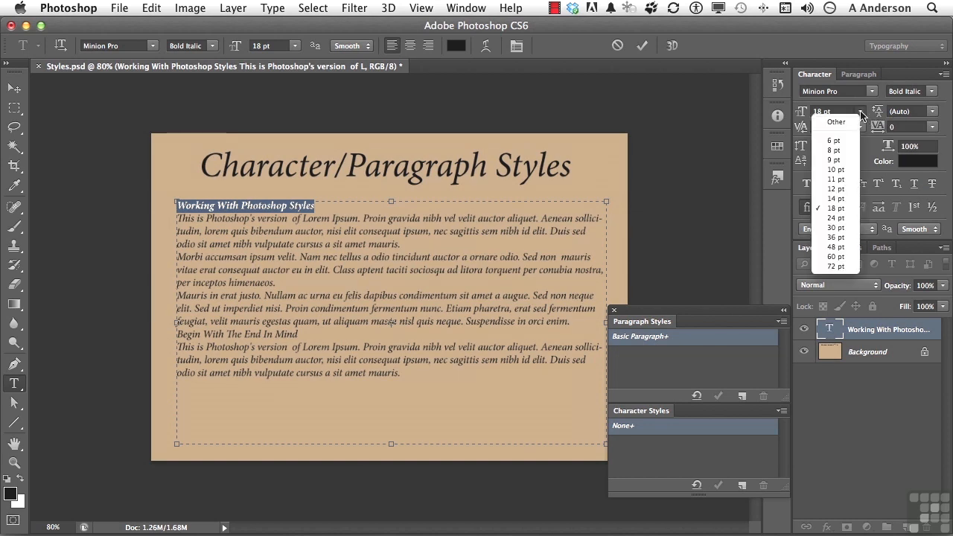
left_click(834, 230)
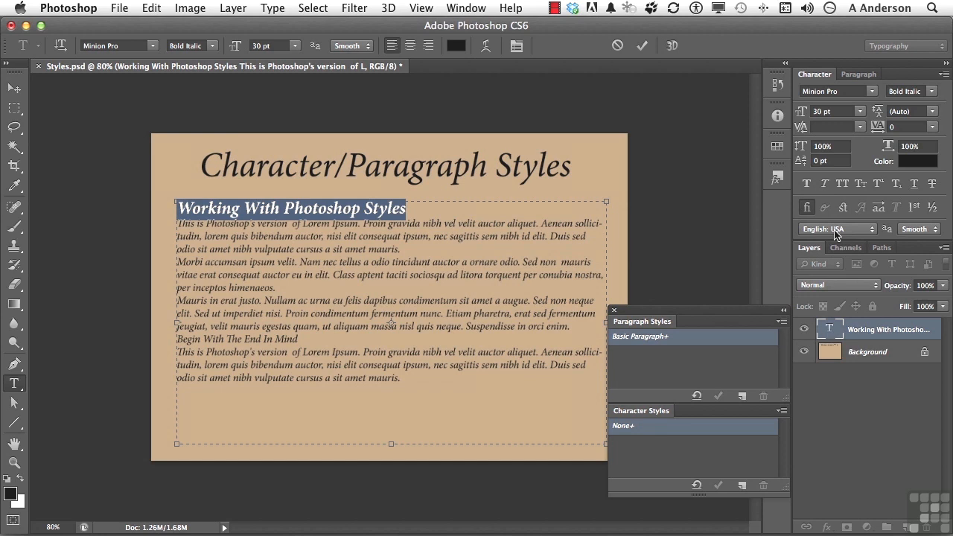
Step: Set the space after the "Working With Photoshop Styles" heading paragraph to 10 pt
left_click(856, 77)
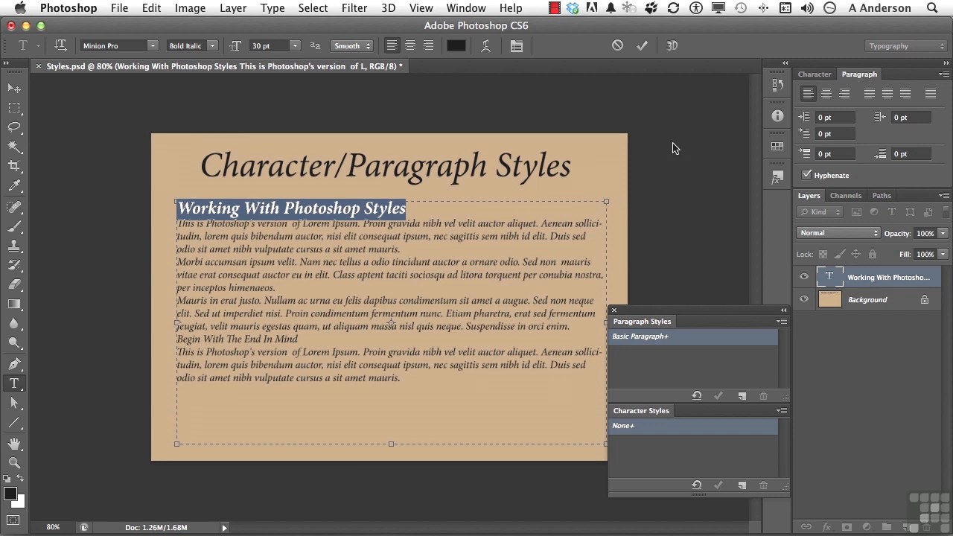
left_click(359, 261)
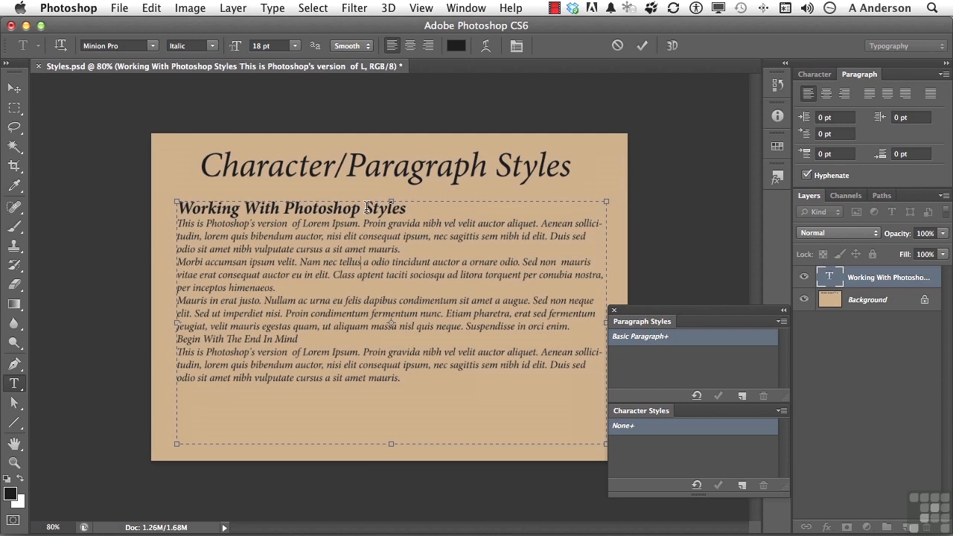
left_click(366, 208)
left_click(896, 153)
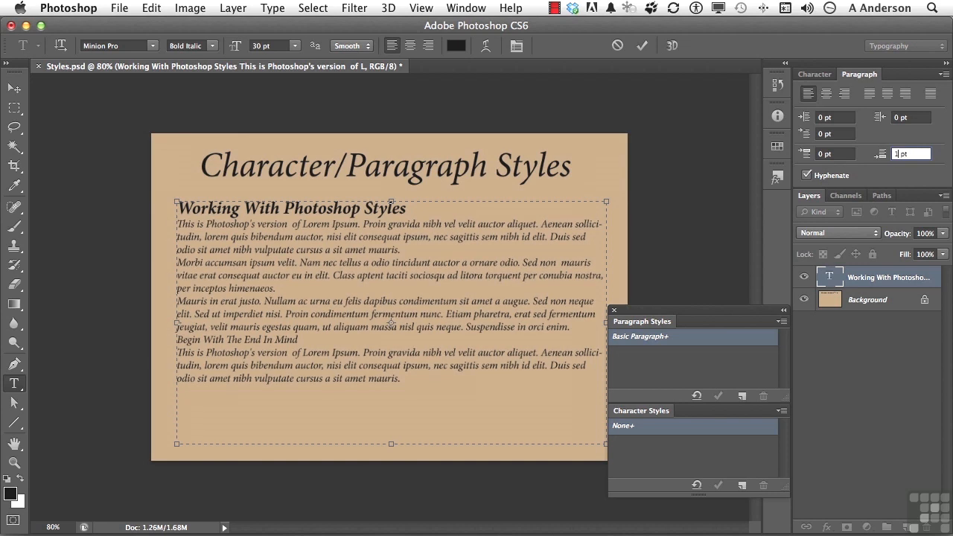
type("10")
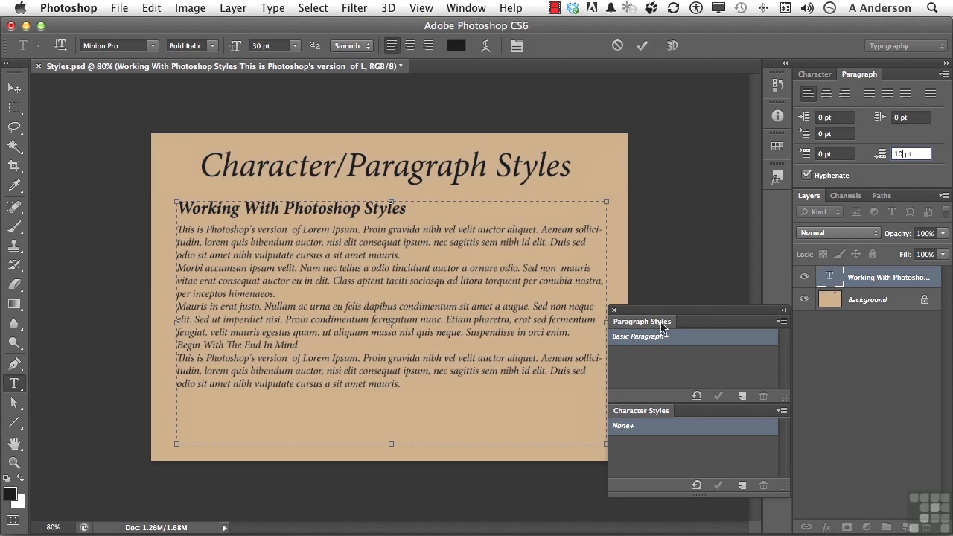
left_click(377, 212)
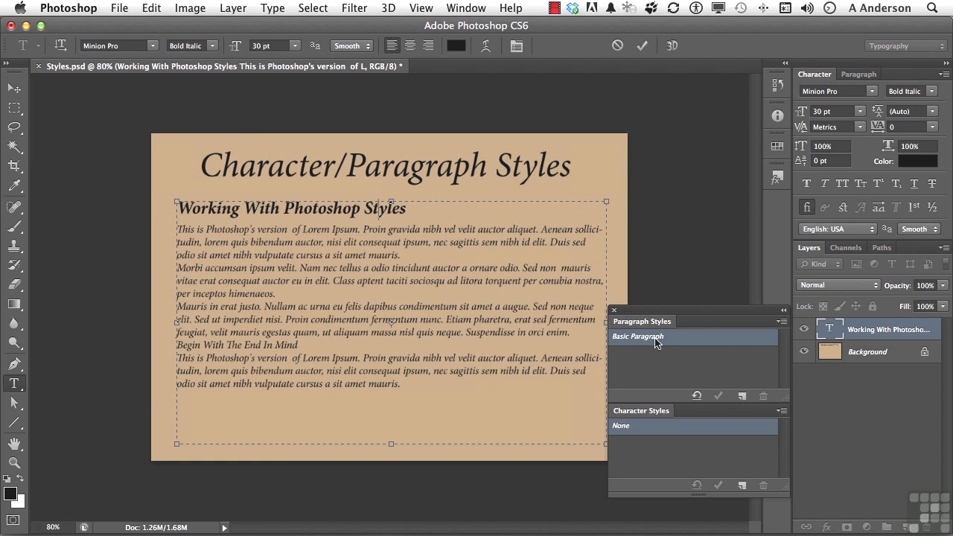
Step: Create a paragraph style from the formatted "Working With Photoshop Styles" heading and name it SubHeading_1
triple_click(367, 208)
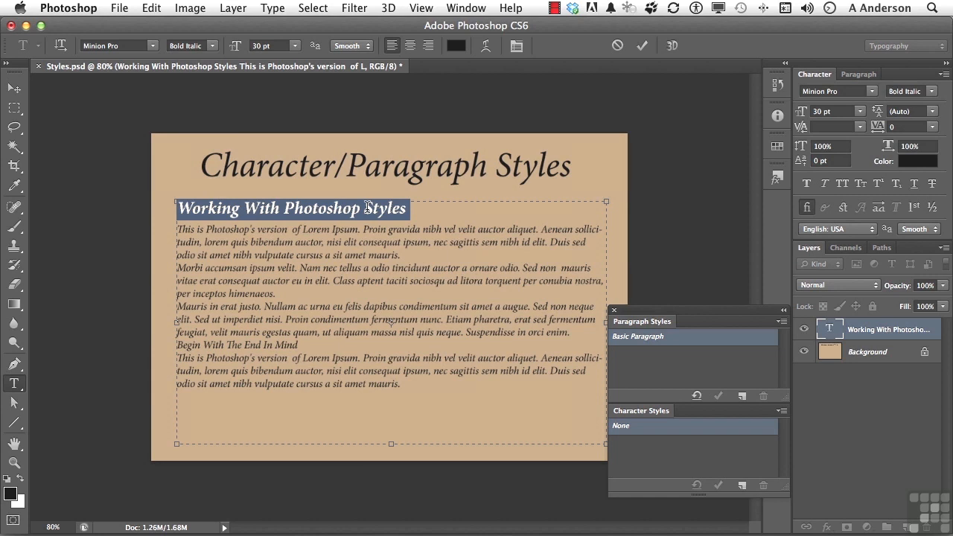
left_click(743, 398)
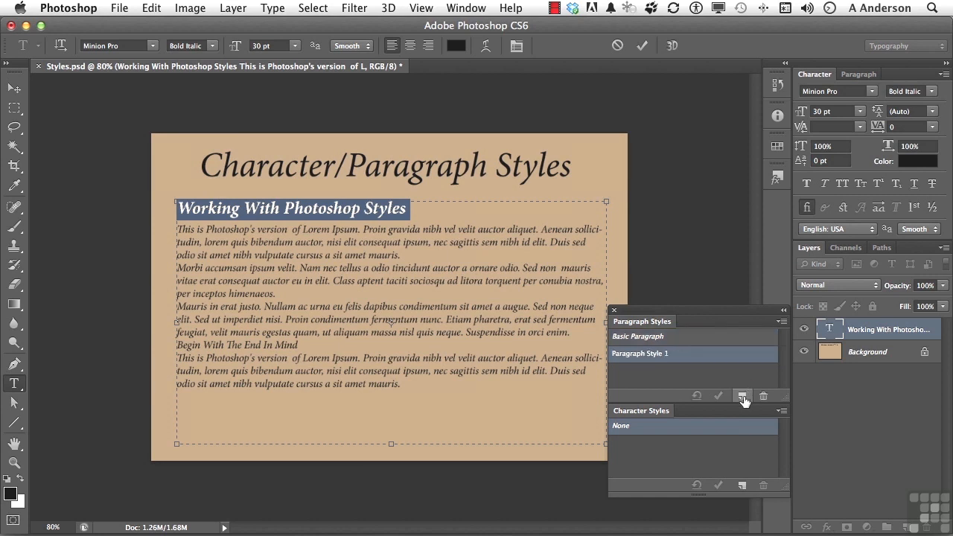
double_click(655, 356)
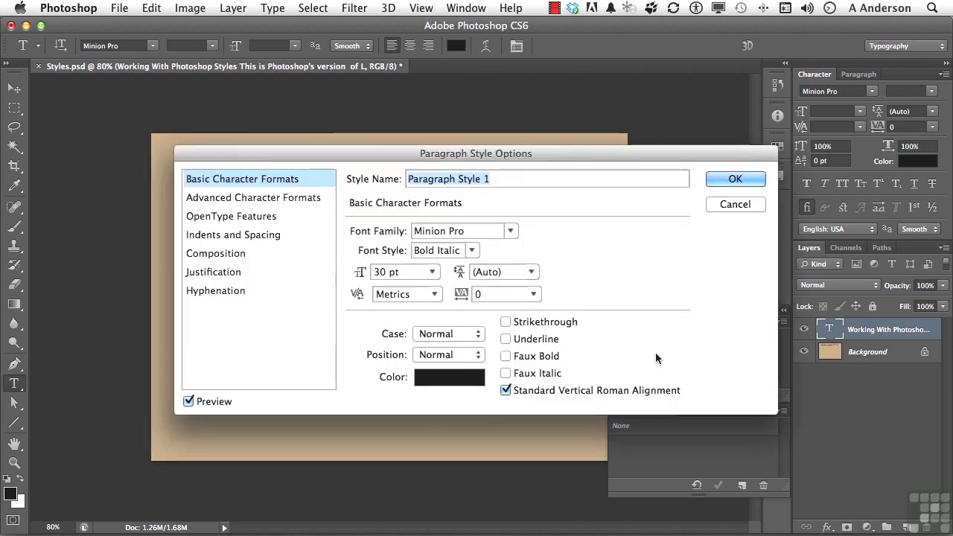
type("Sub")
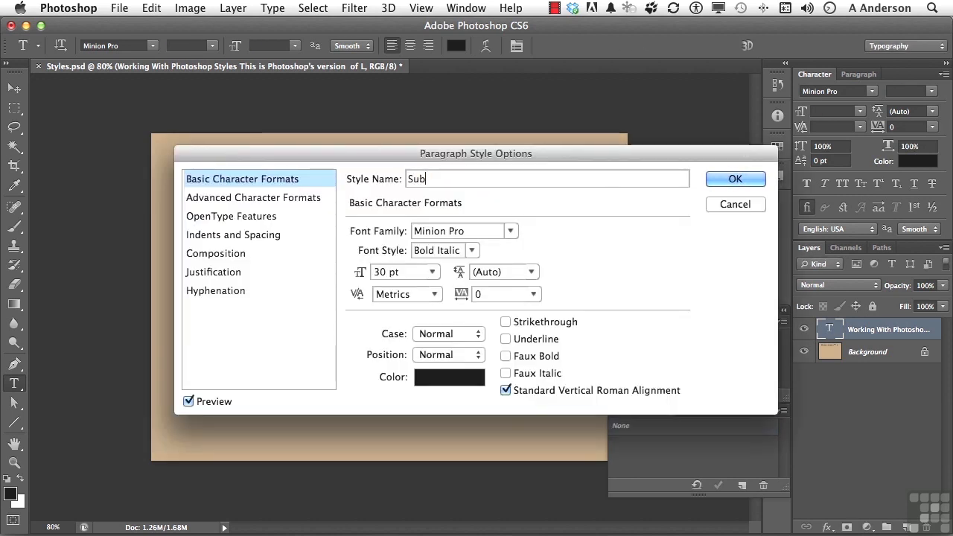
type("Heading")
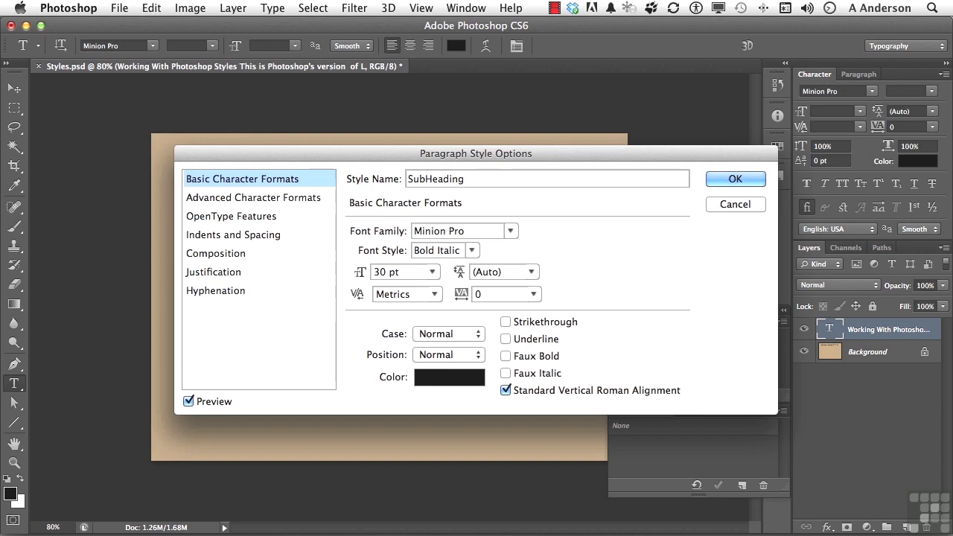
type("_1")
left_click(732, 181)
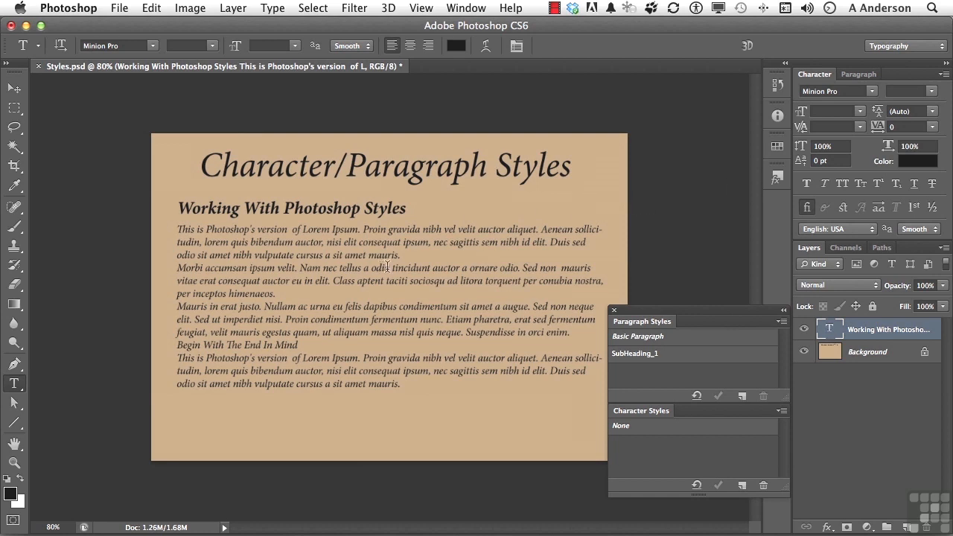
Step: Set the word "sagittis" in the first body paragraph to Semibold Italic
double_click(465, 243)
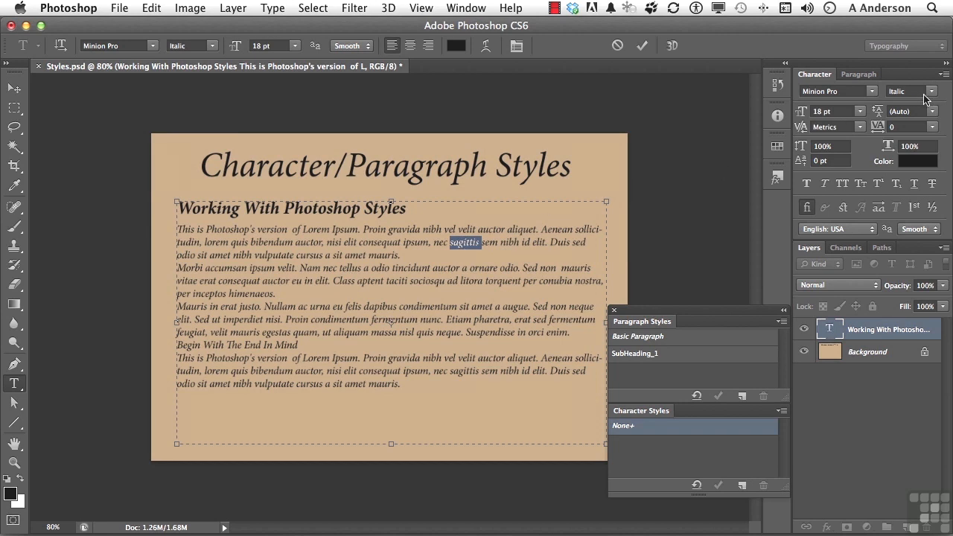
left_click(932, 91)
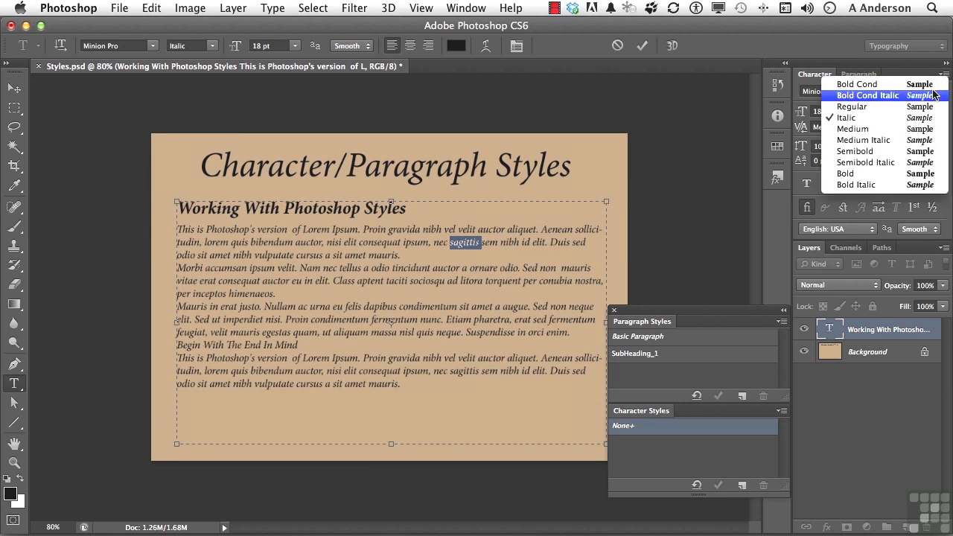
left_click(913, 163)
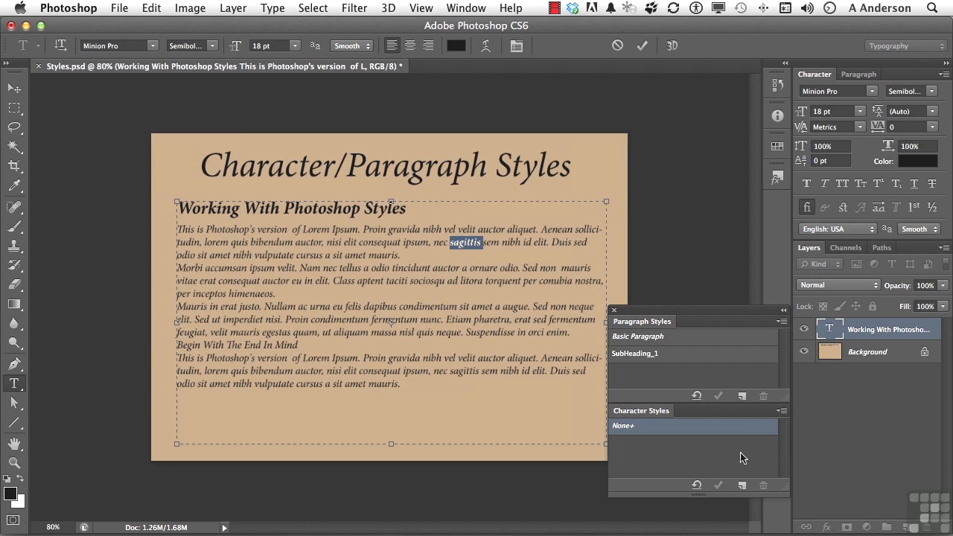
Step: Create a character style from the formatted word "sagittis" and name it Italic_1
left_click(741, 485)
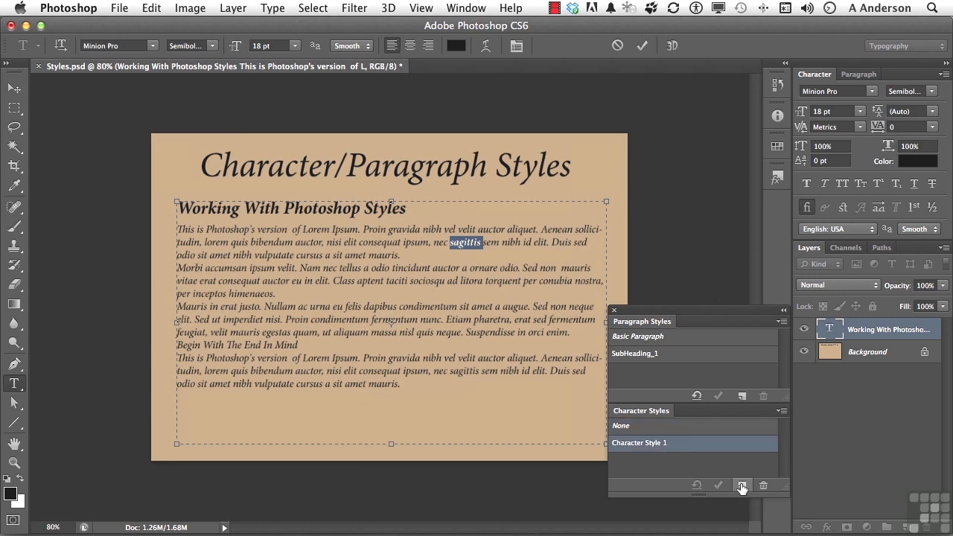
double_click(657, 445)
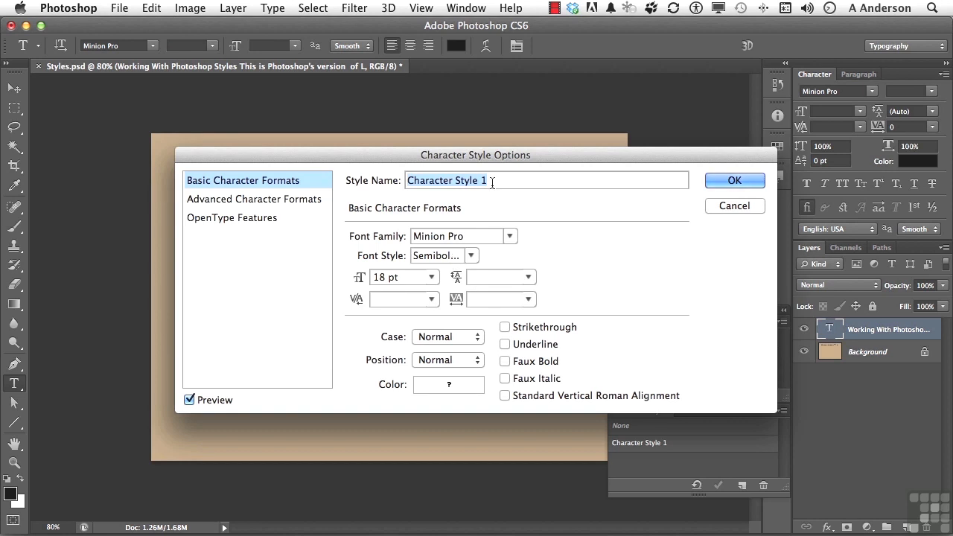
type("Italic_1")
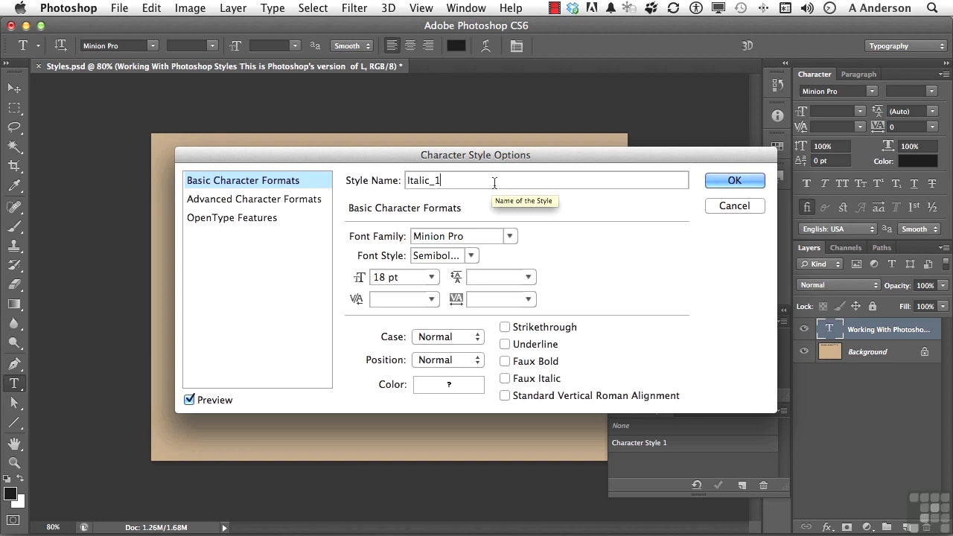
left_click(724, 185)
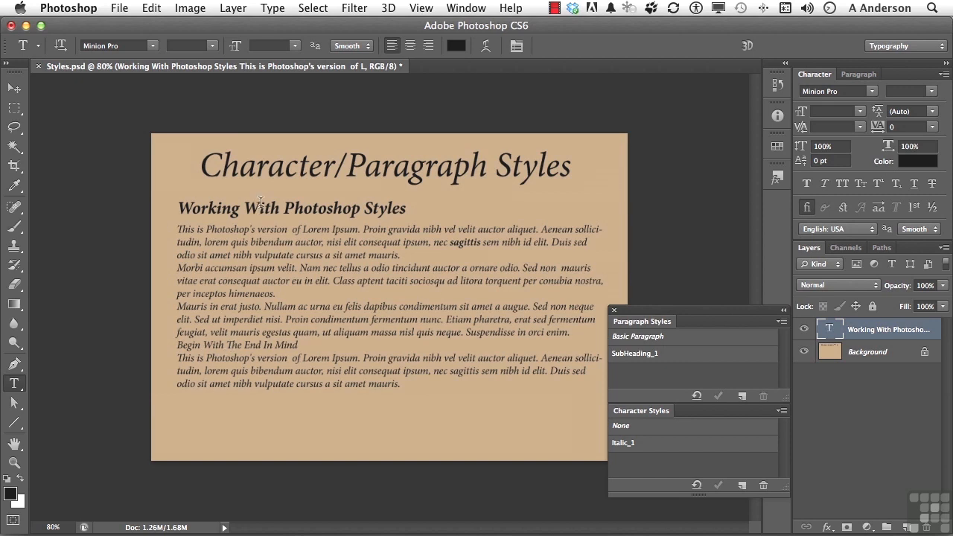
Step: Apply the SubHeading_1 paragraph style to the line "Begin With The End In Mind" and clear its overrides
triple_click(282, 346)
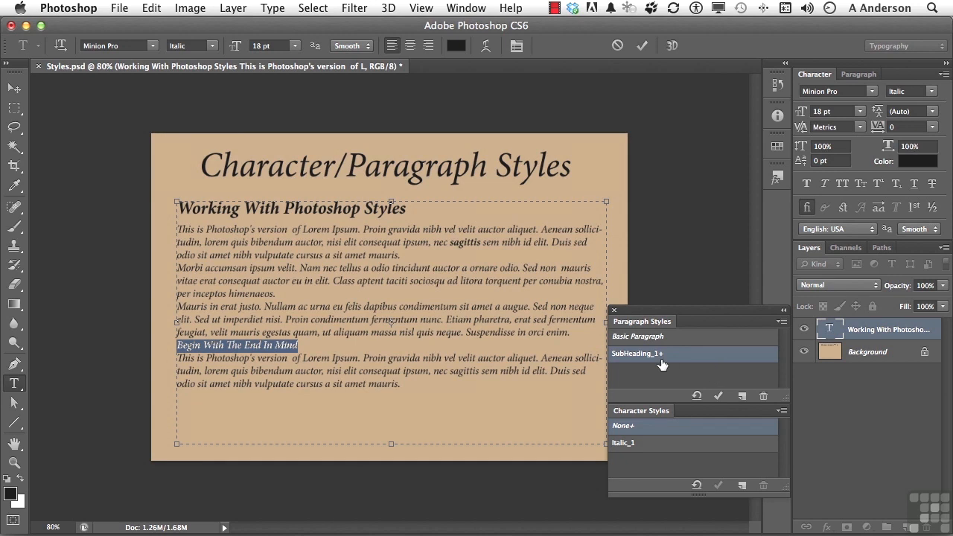
left_click(696, 396)
left_click(697, 396)
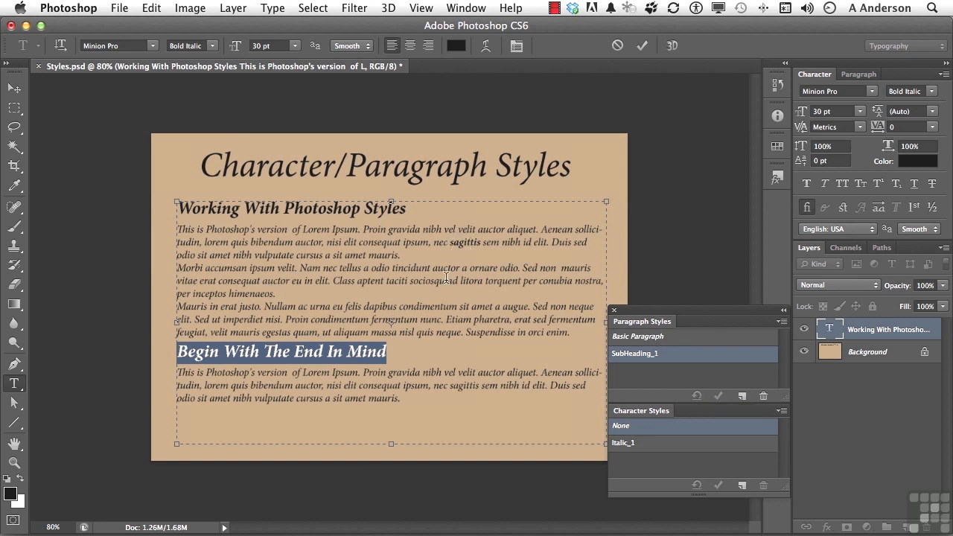
Step: Apply the Italic_1 character style to the word "condimentum" in the third body paragraph, clear its overrides and deselect the word
double_click(432, 307)
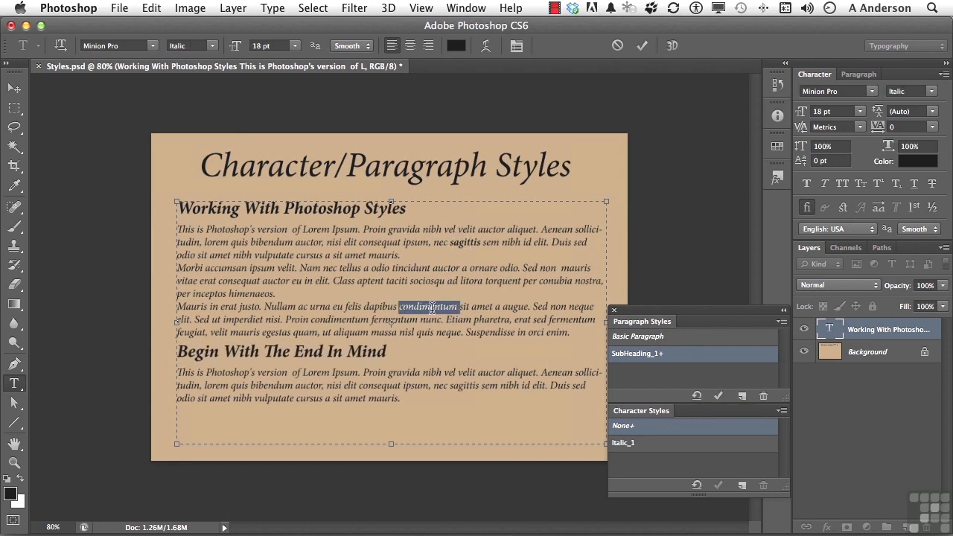
left_click(656, 445)
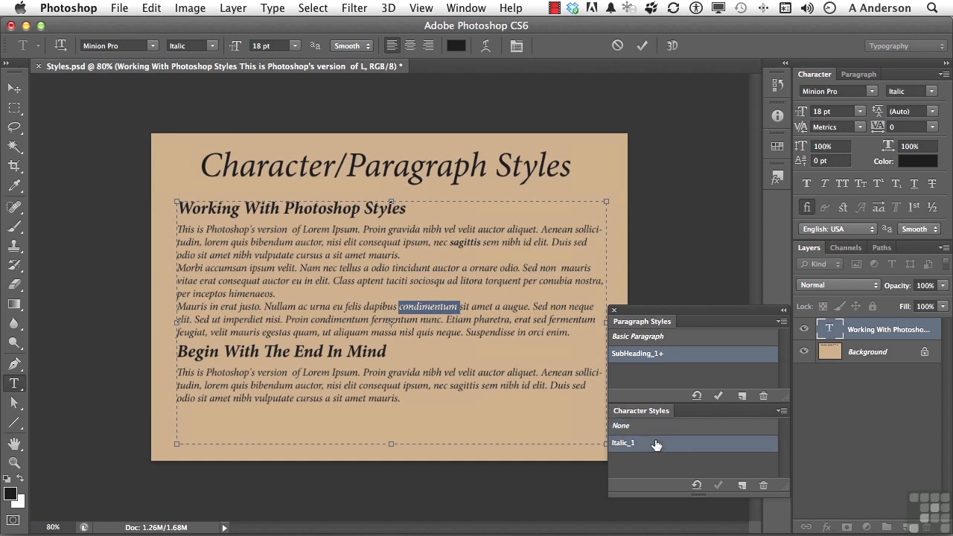
left_click(697, 485)
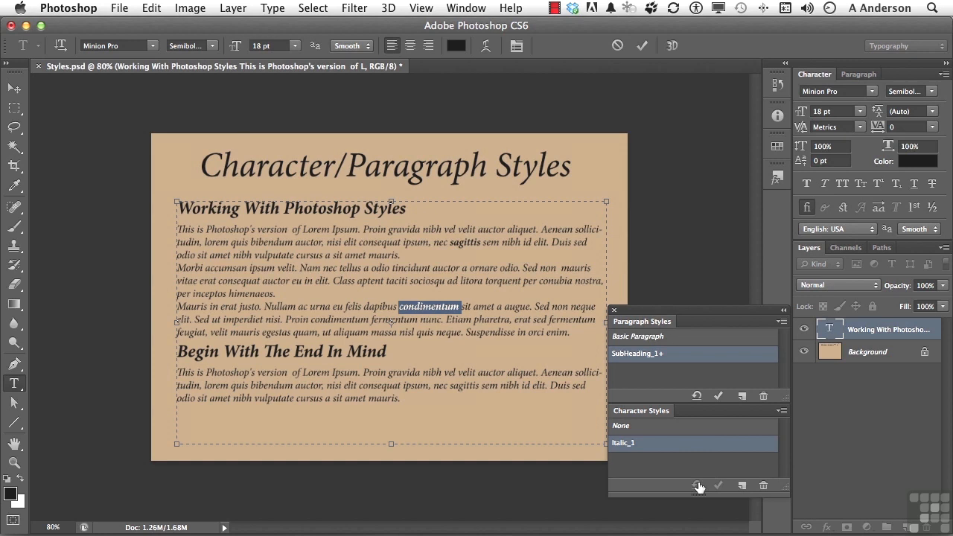
left_click(500, 369)
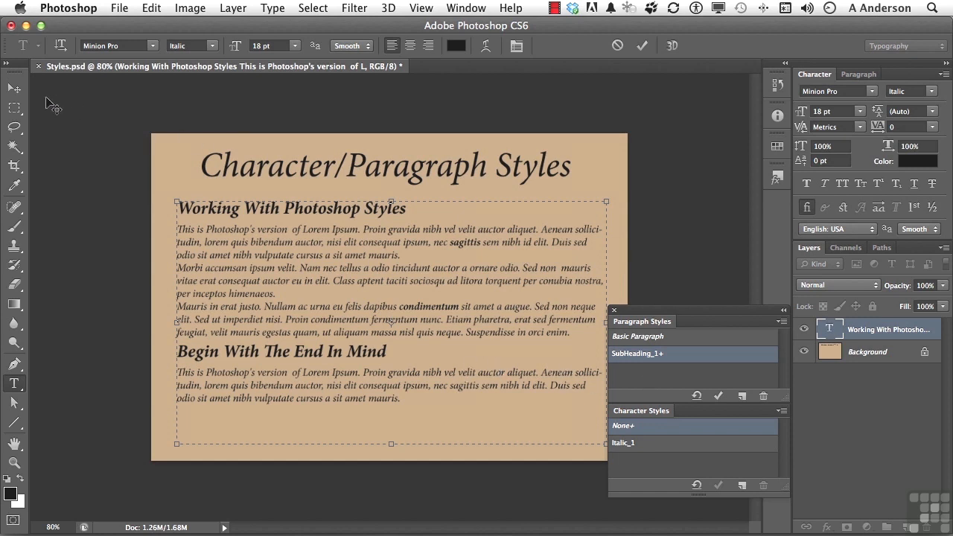
Step: Leave text editing and change the SubHeading_1 paragraph style's text color to bright red (ef0c0c)
left_click(9, 89)
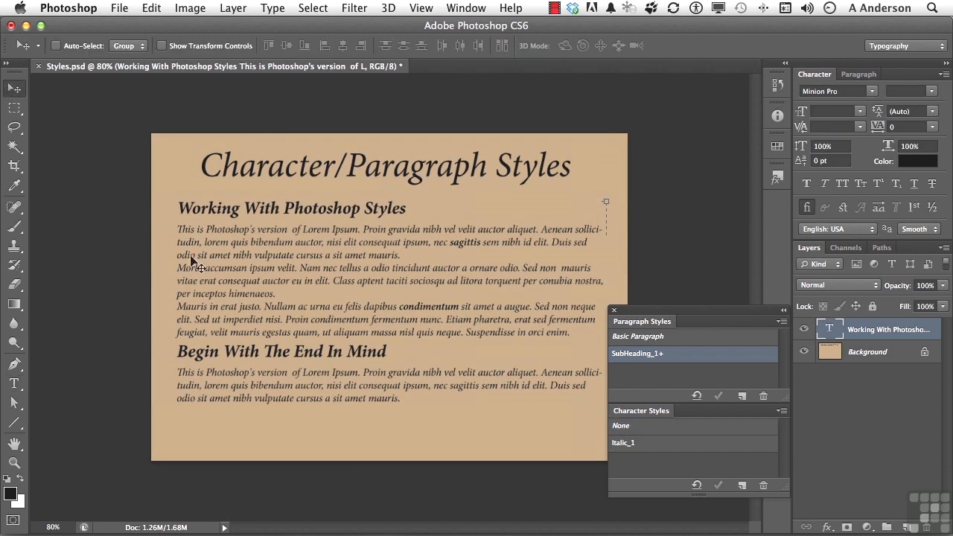
double_click(700, 354)
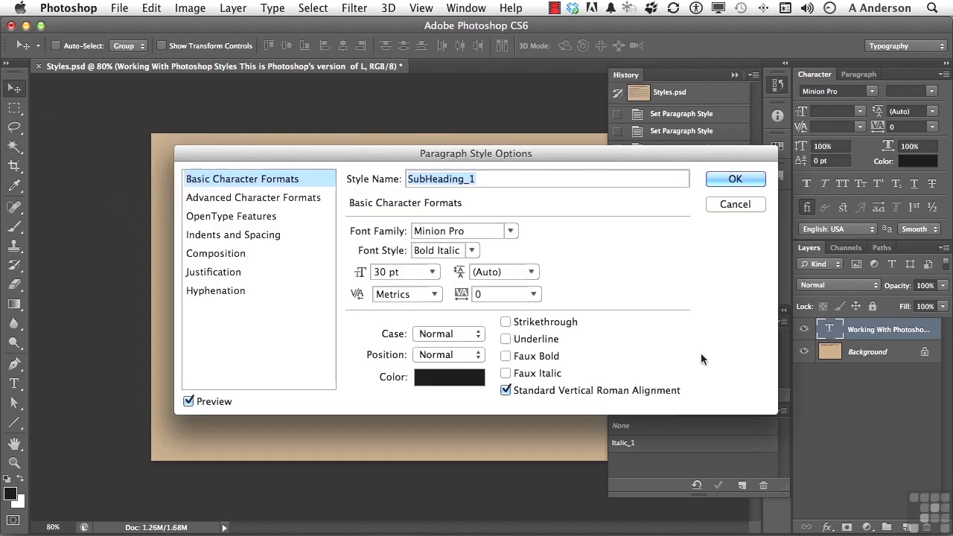
left_click(460, 376)
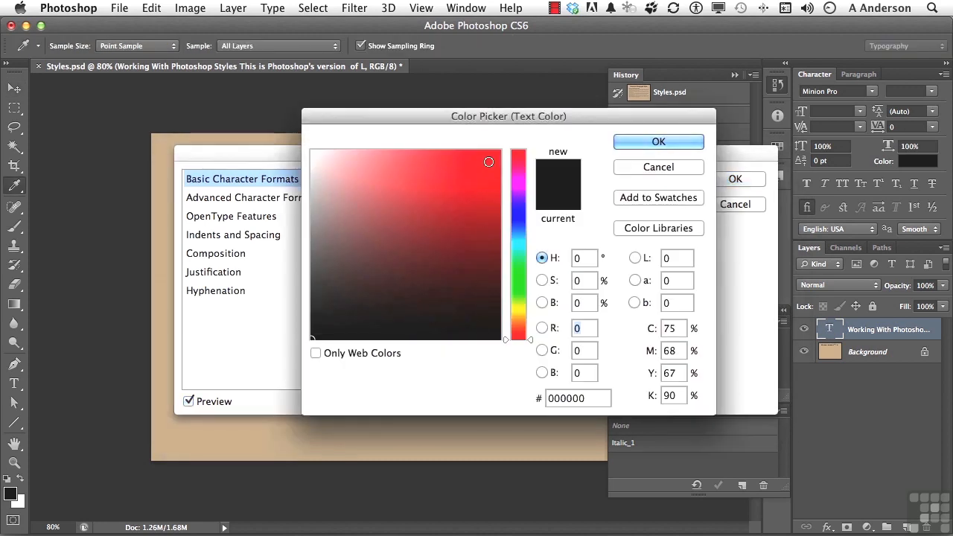
left_click(491, 161)
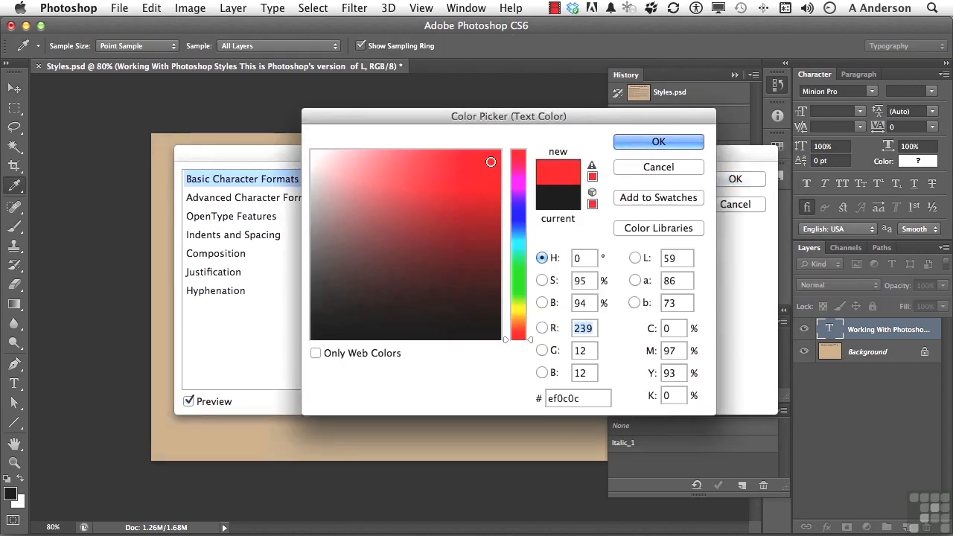
left_click(643, 141)
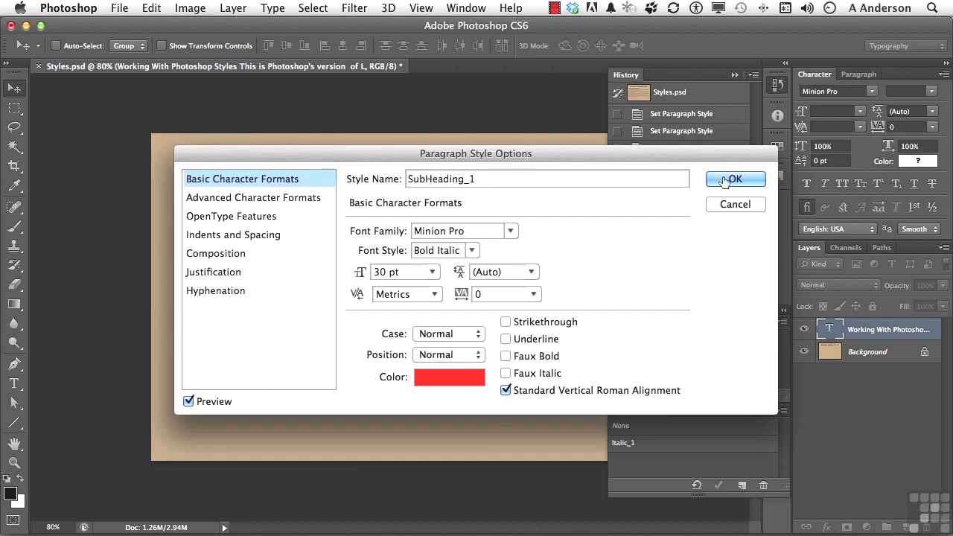
left_click(733, 179)
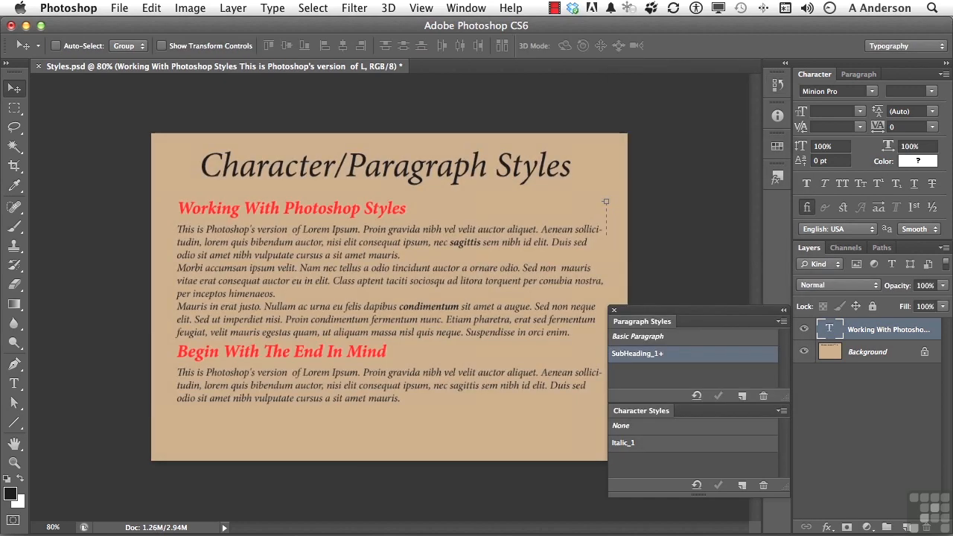